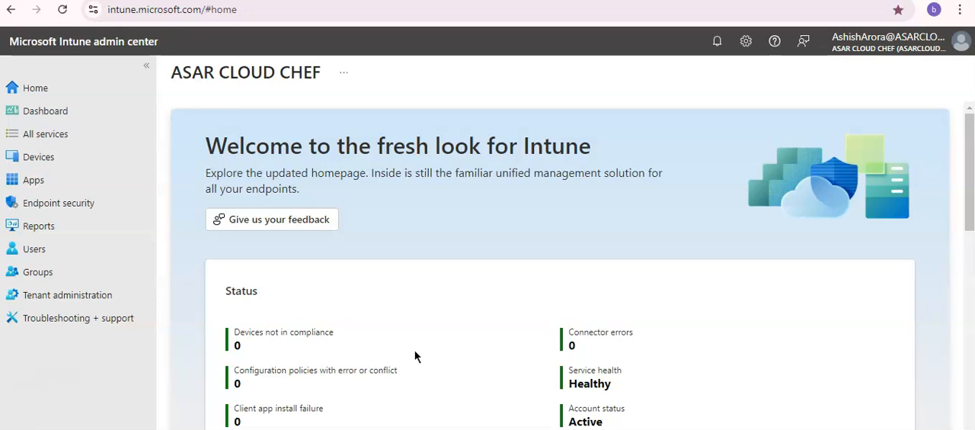
Step: Start a new antivirus policy in the Endpoint security area
left_click(70, 212)
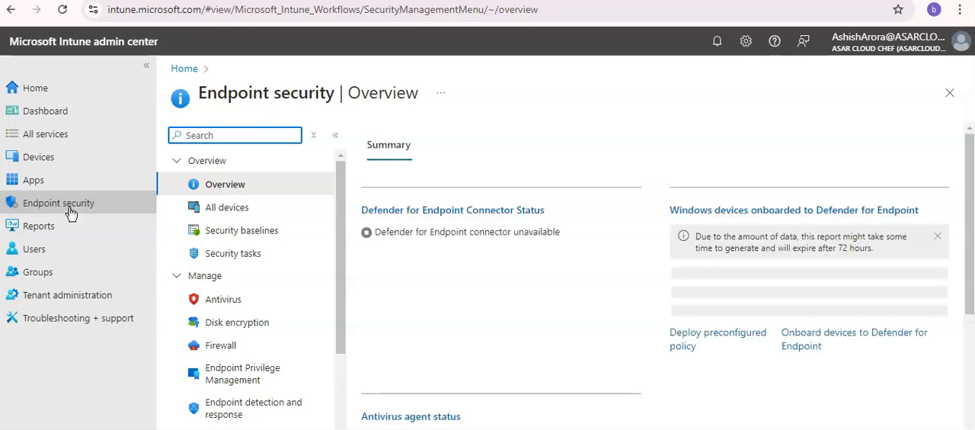
left_click(230, 301)
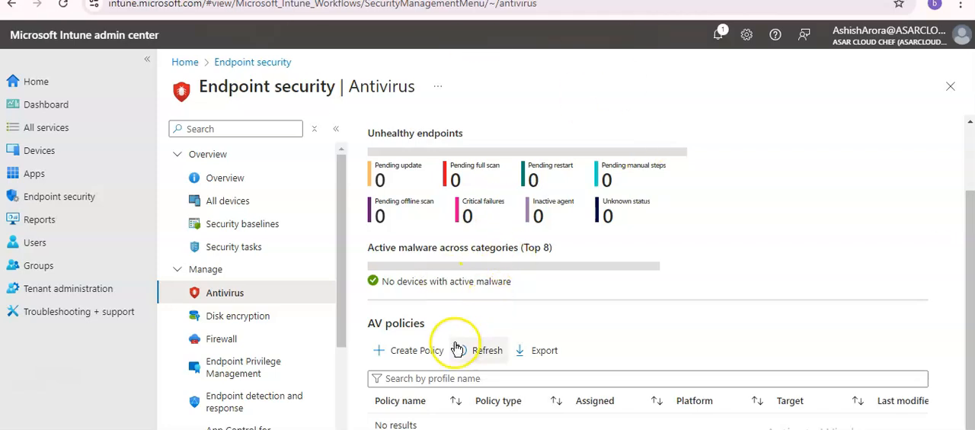
left_click(397, 352)
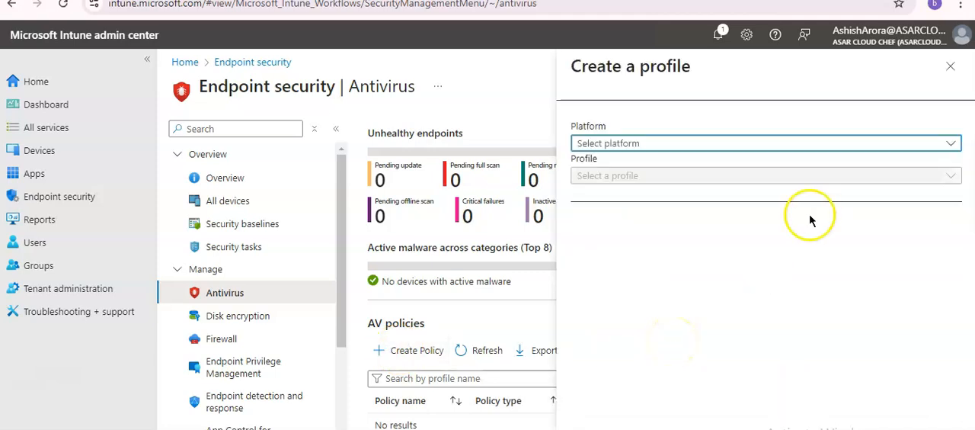
Step: Create the profile for the Windows platform using the Microsoft Defender Antivirus profile type
left_click(702, 144)
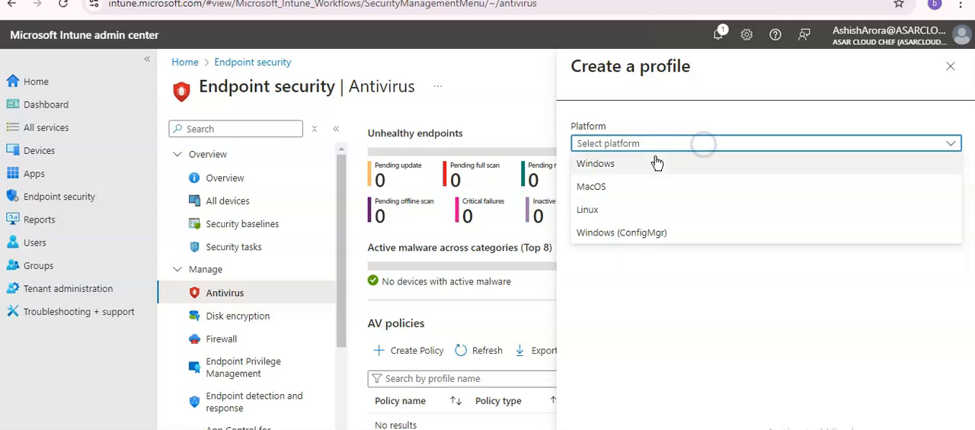
left_click(633, 162)
left_click(635, 176)
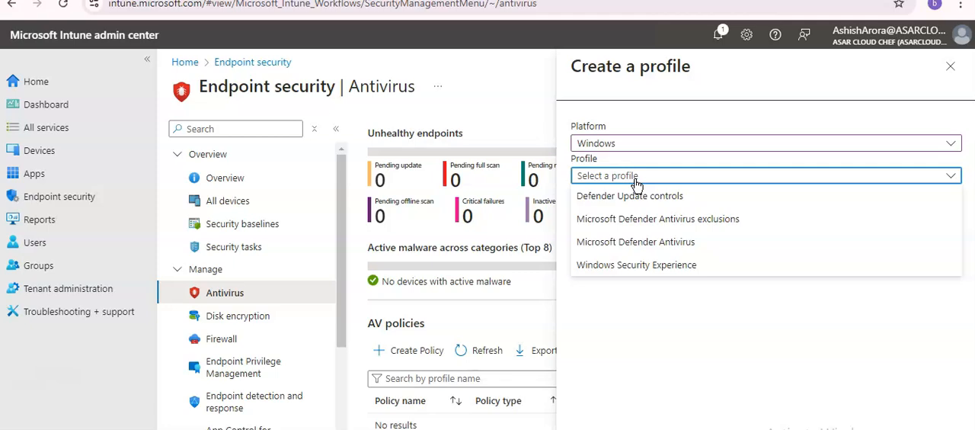
left_click(635, 240)
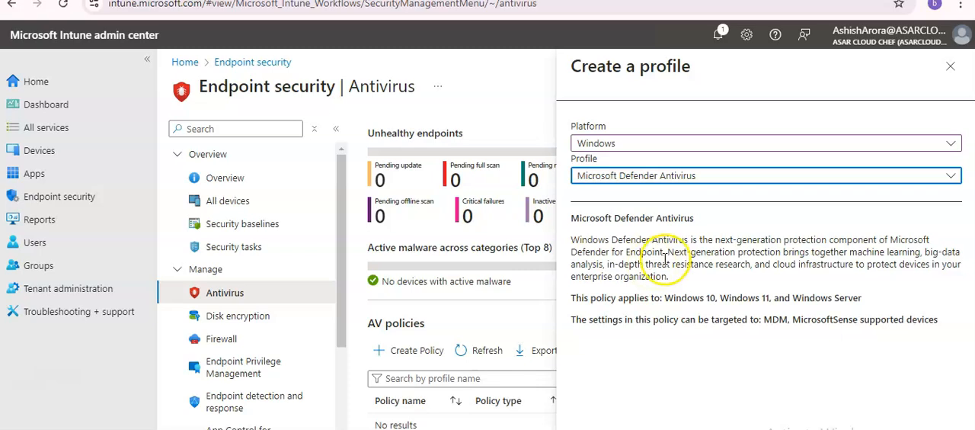
left_click_drag(666, 252, 562, 244)
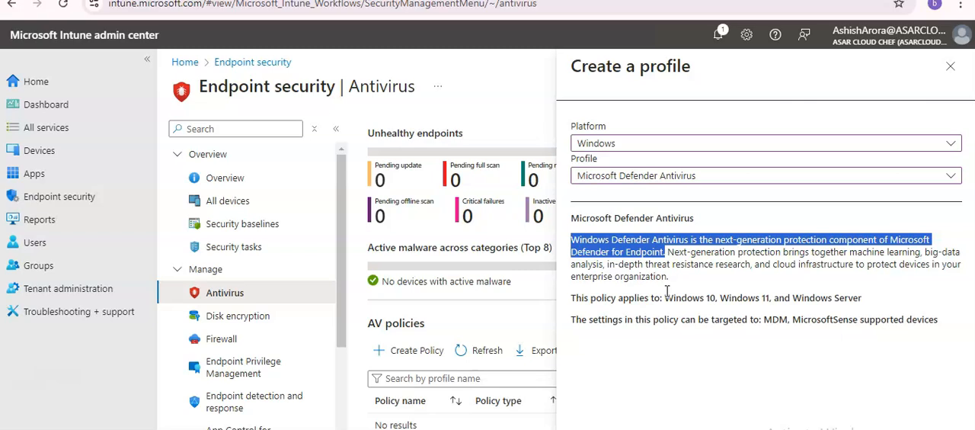
left_click(609, 428)
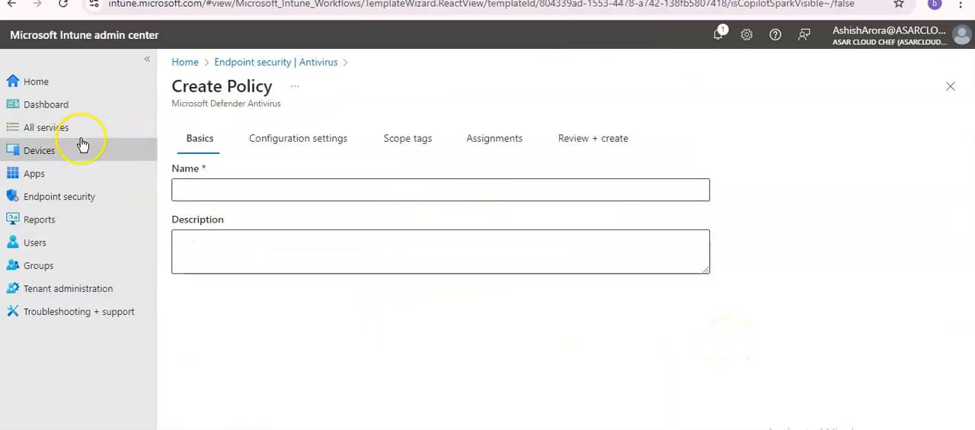
Step: Name the policy "test", leave the description empty, and continue to the configuration settings
left_click(222, 193)
left_click(260, 249)
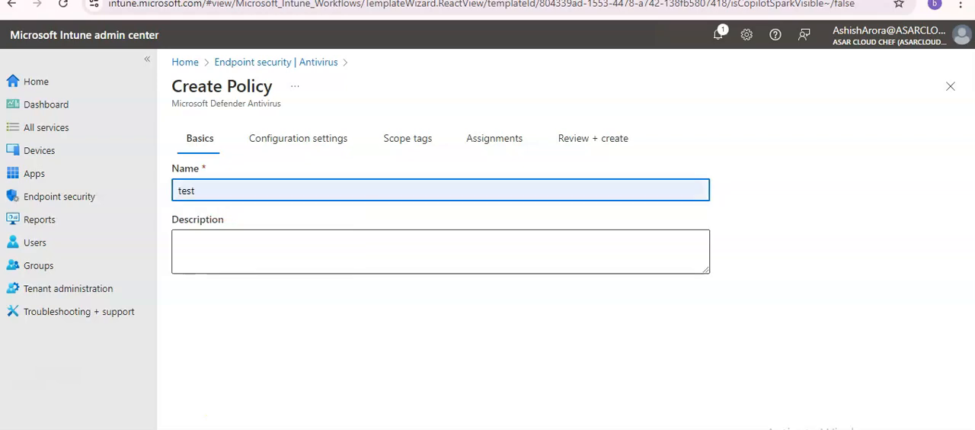
left_click(187, 428)
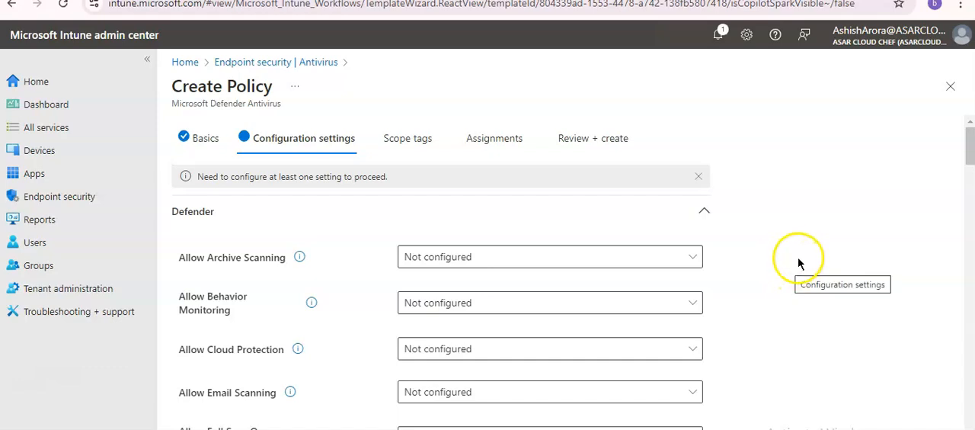
Step: Set Allow Cloud Protection to "Allowed. Turns on Cloud Protection. (Default)" and advance the policy to its review without assigning groups
scroll(809, 254, "down", 1)
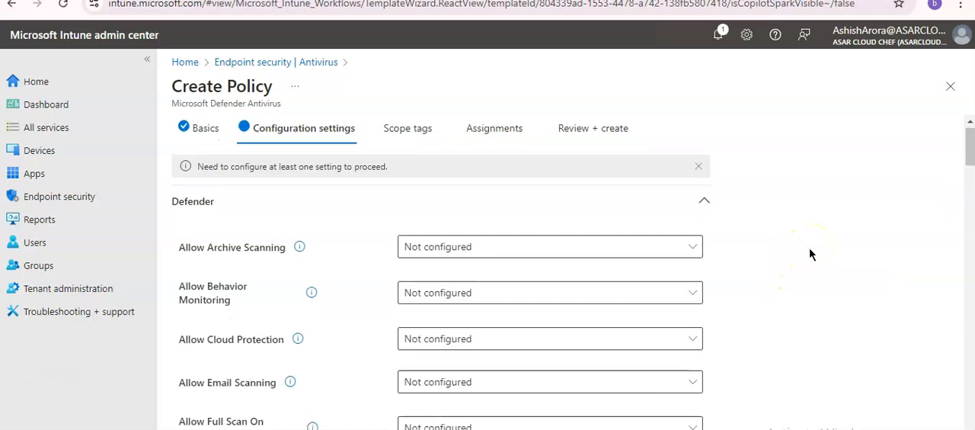
mouse_move(303, 284)
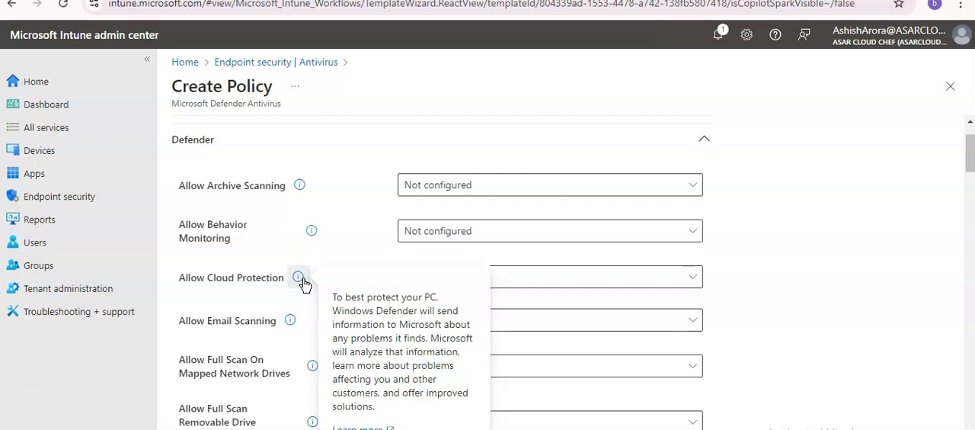
left_click(640, 277)
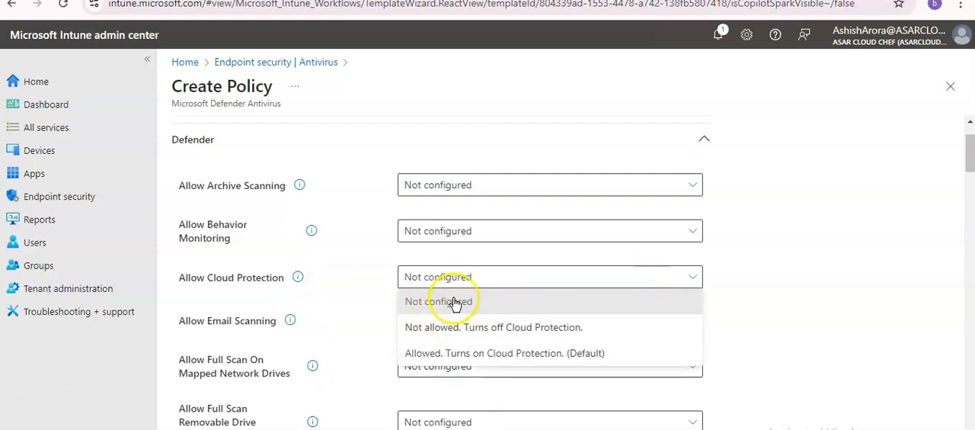
left_click(454, 358)
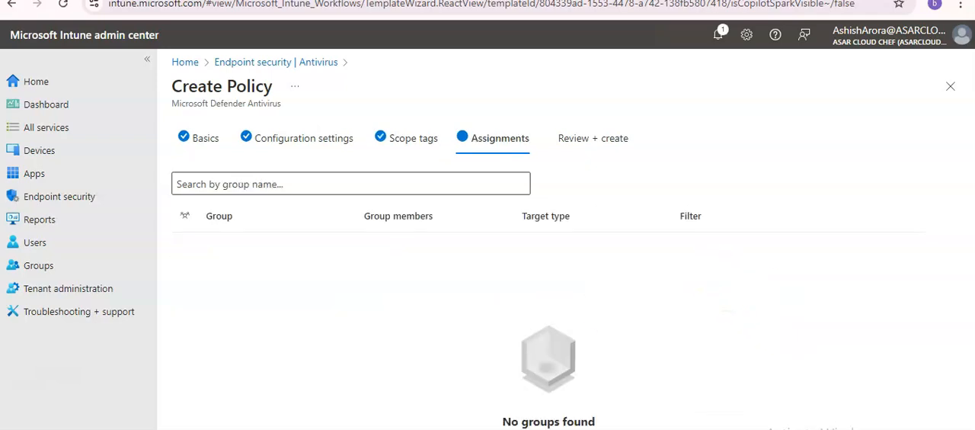
left_click(266, 428)
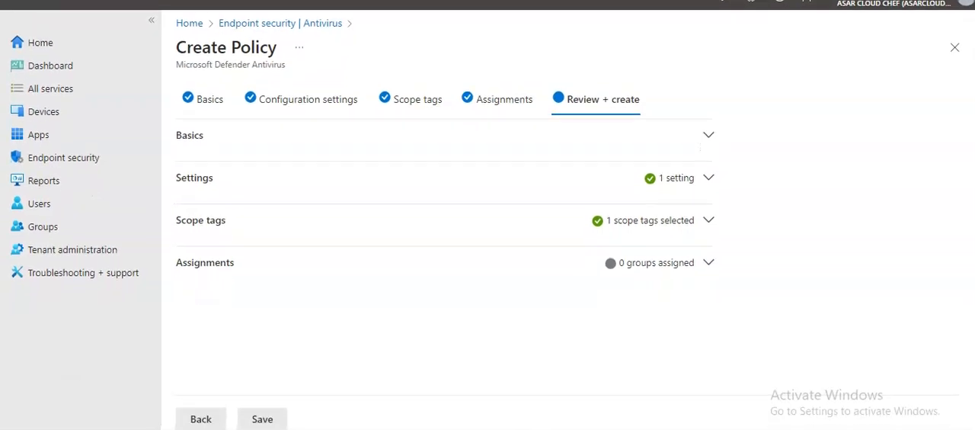
left_click(260, 420)
Step: Return to the configuration settings and look through the Defender options, including scan, exclusion, schedule and signature update settings
left_click(308, 99)
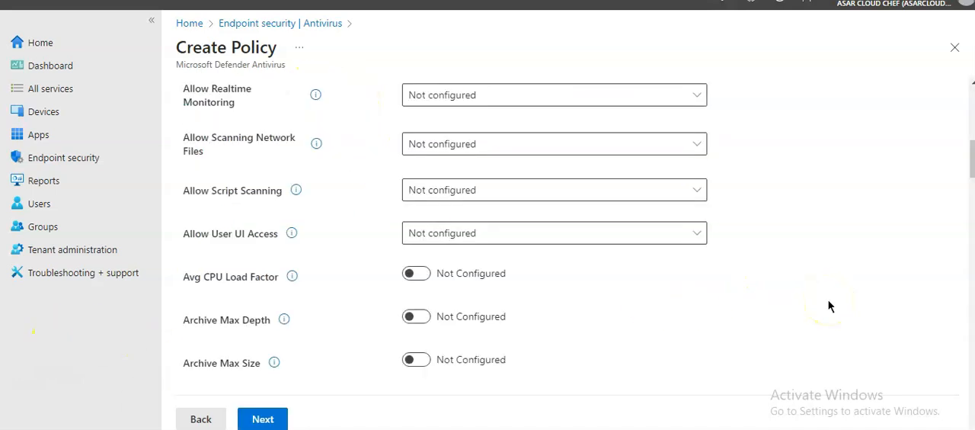
scroll(829, 306, "down", 2)
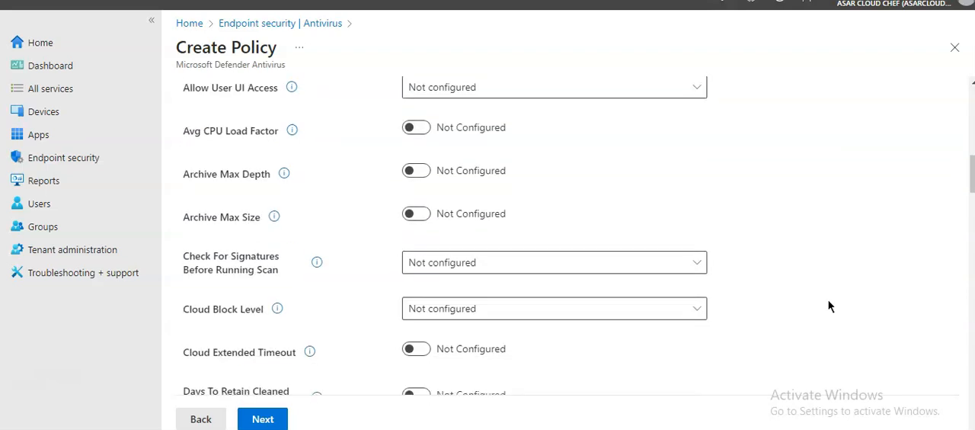
scroll(829, 305, "down", 2)
scroll(830, 305, "down", 4)
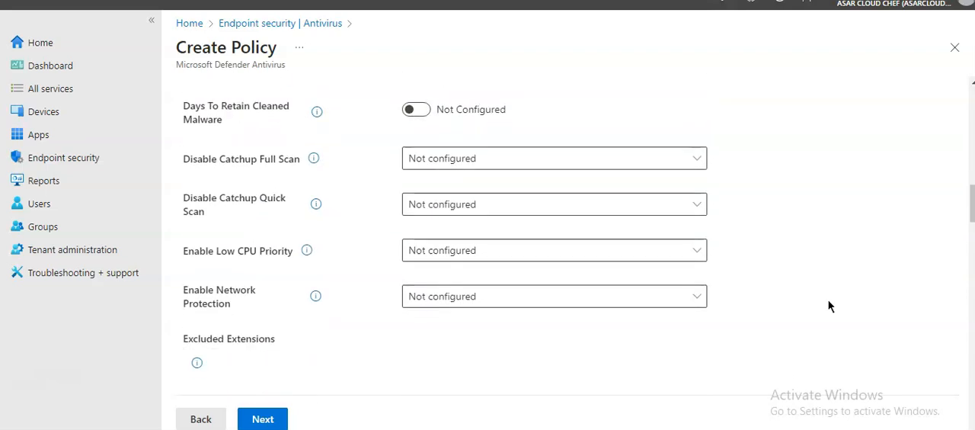
scroll(829, 306, "down", 3)
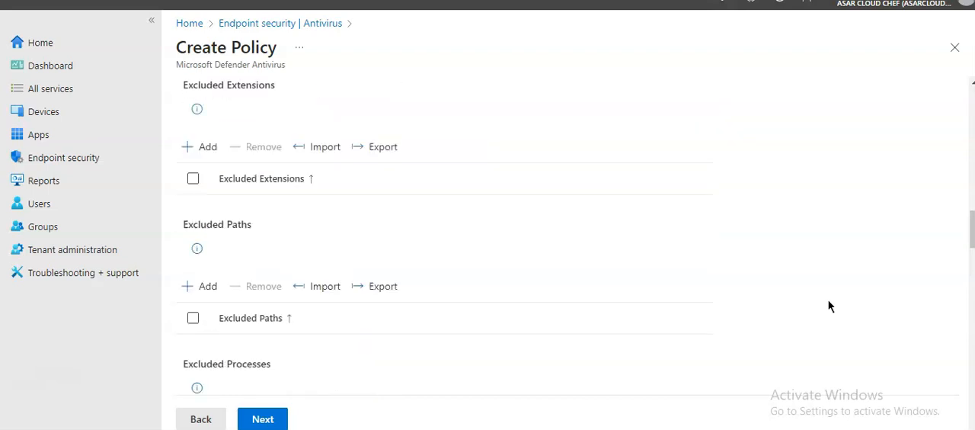
scroll(829, 305, "down", 2)
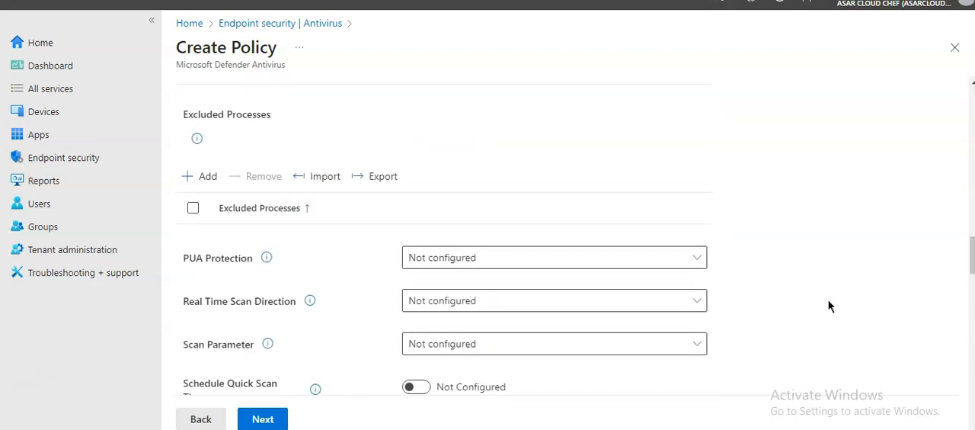
scroll(829, 305, "down", 1)
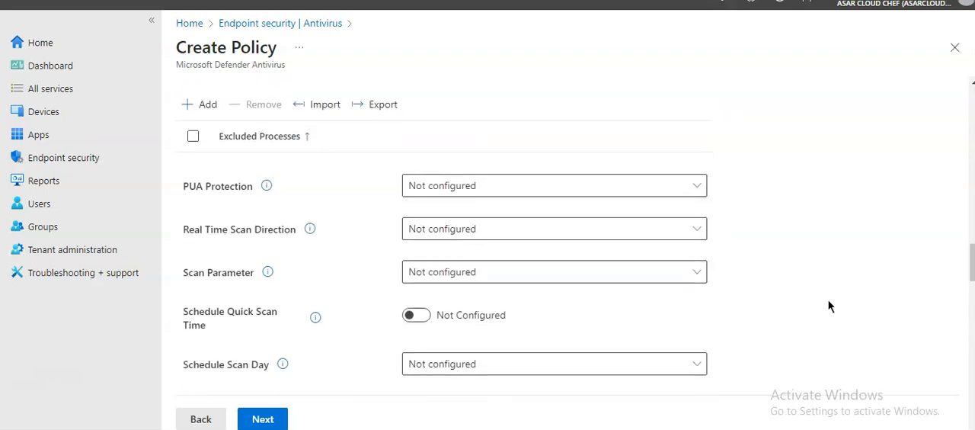
scroll(829, 305, "down", 2)
scroll(830, 305, "up", 2)
scroll(829, 306, "down", 1)
scroll(829, 305, "down", 5)
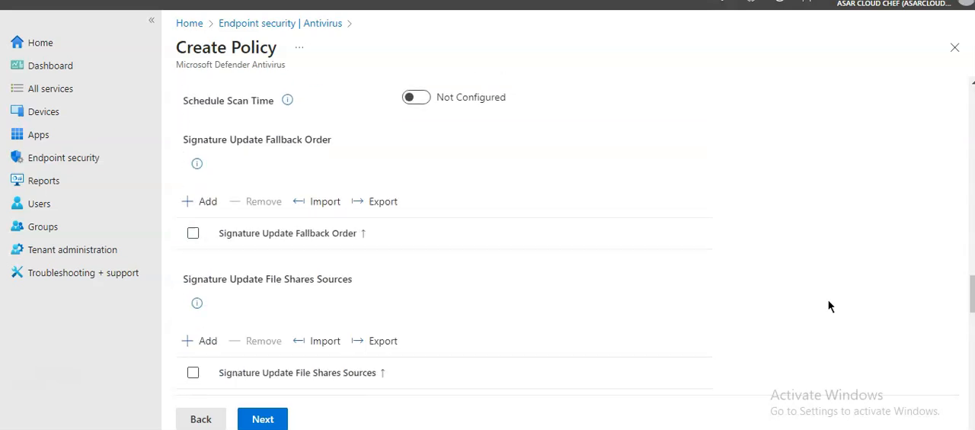
scroll(829, 305, "down", 4)
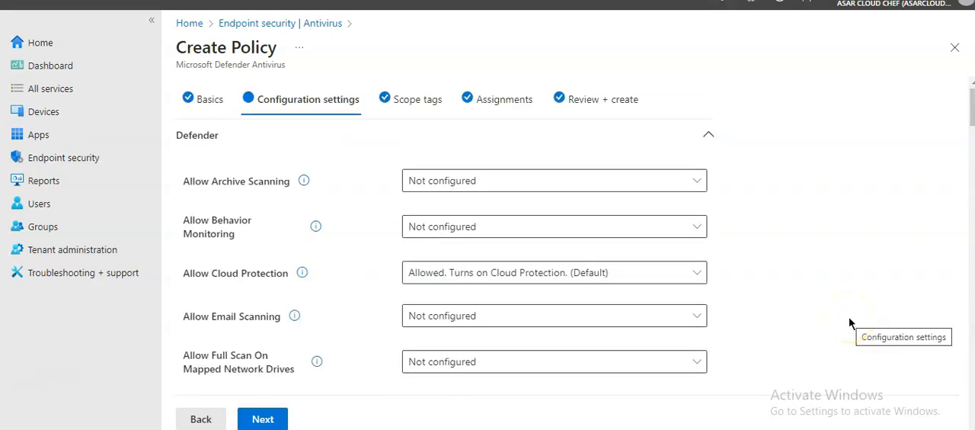
Step: Check the Allow Cloud Protection setting, search the page for "level", and show the choices for Cloud Block Level
left_click(604, 276)
left_click(606, 276)
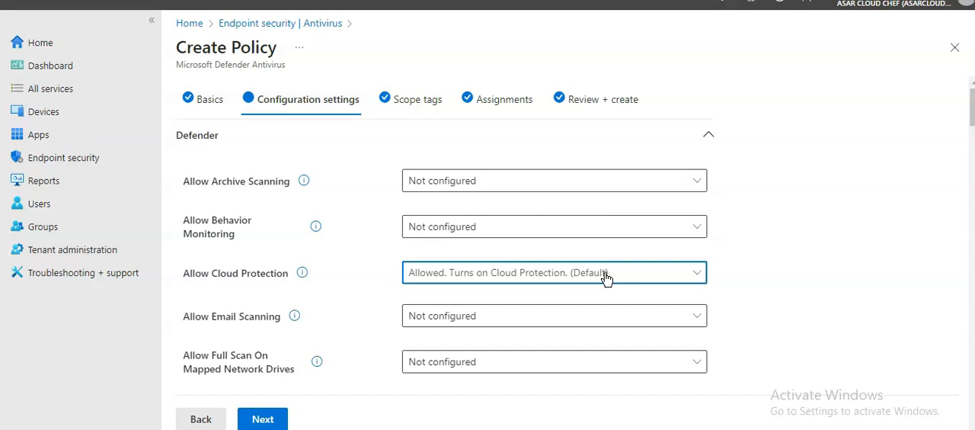
key("ctrl+f")
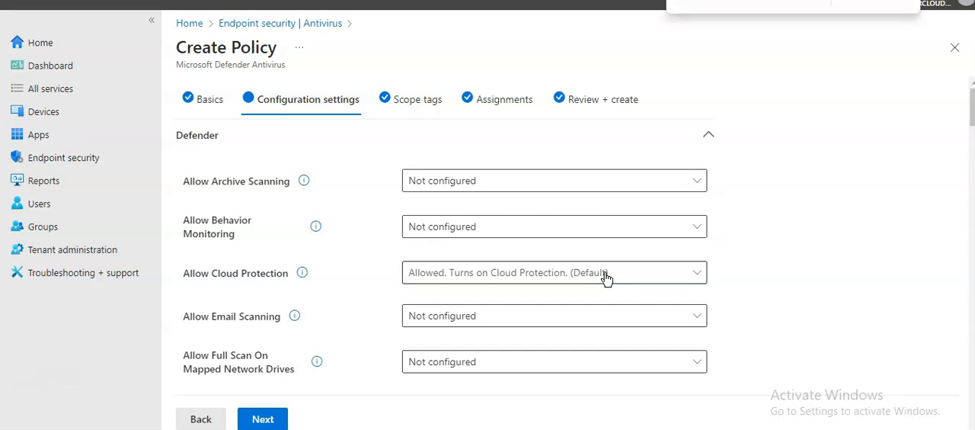
type("level")
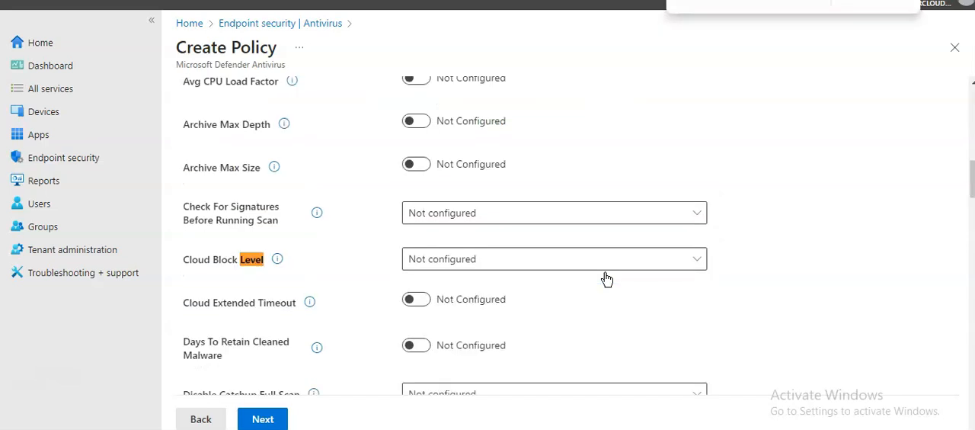
left_click(607, 259)
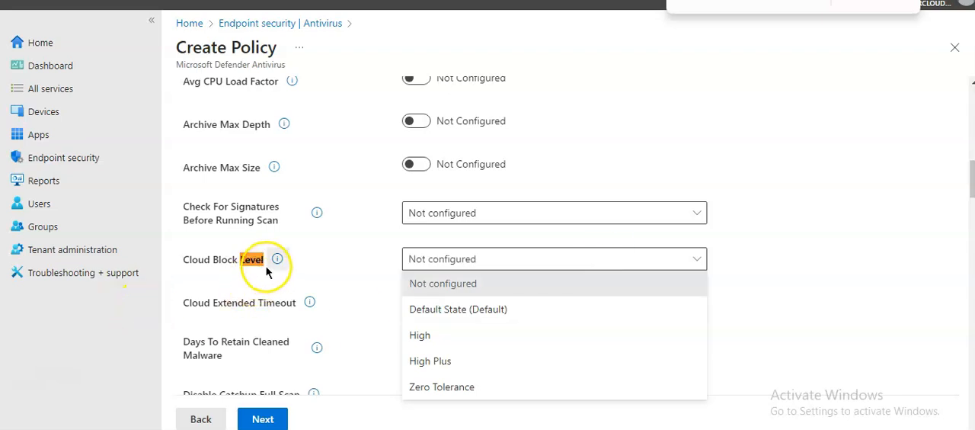
Step: Read the description of Cloud Block Level and review its available levels without changing the setting
mouse_move(280, 263)
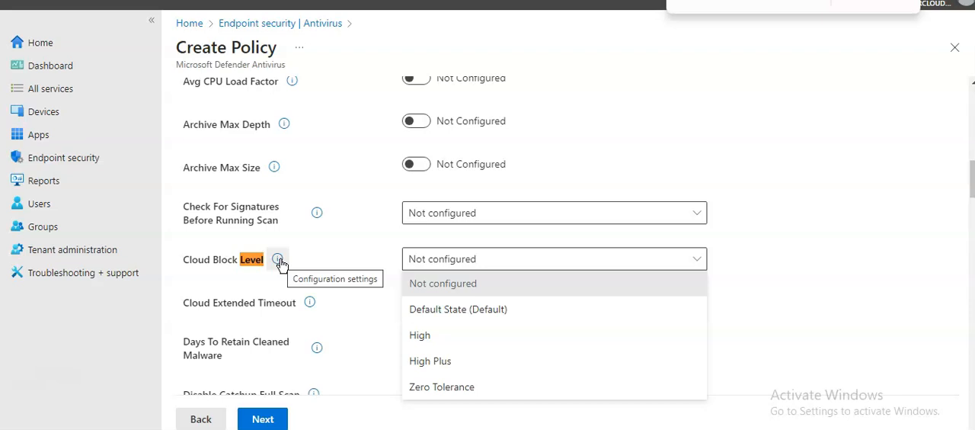
left_click(280, 261)
left_click(281, 261)
left_click(280, 261)
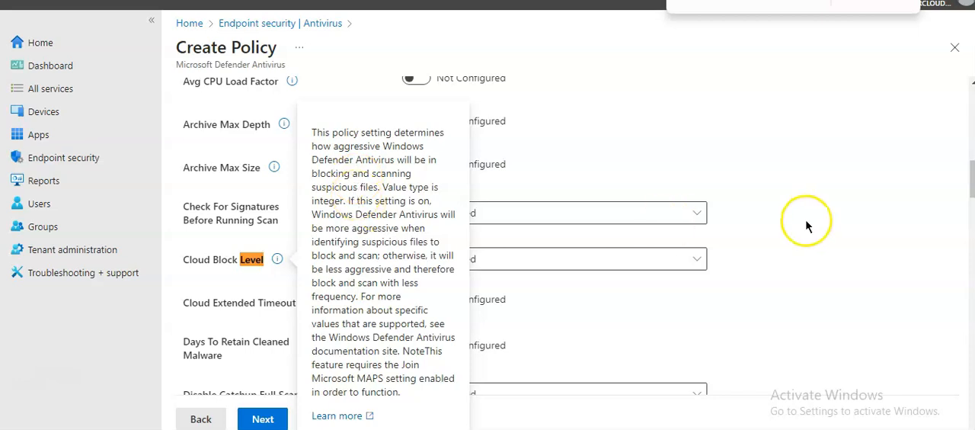
left_click(633, 258)
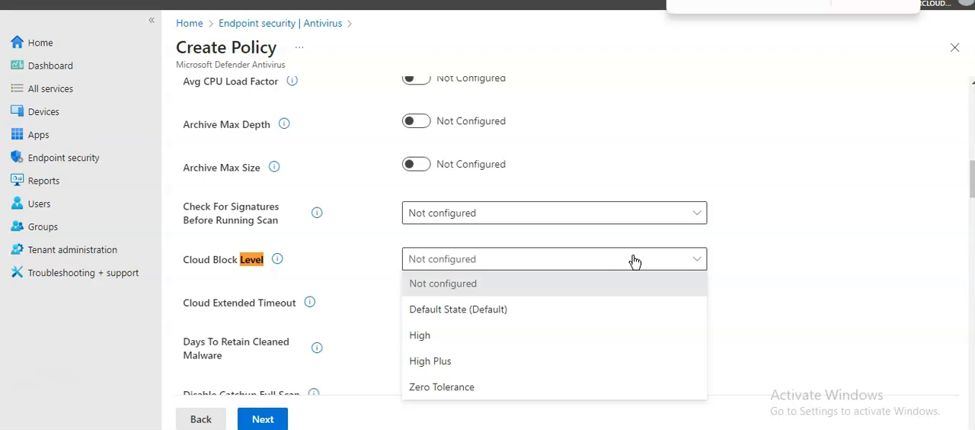
left_click(812, 266)
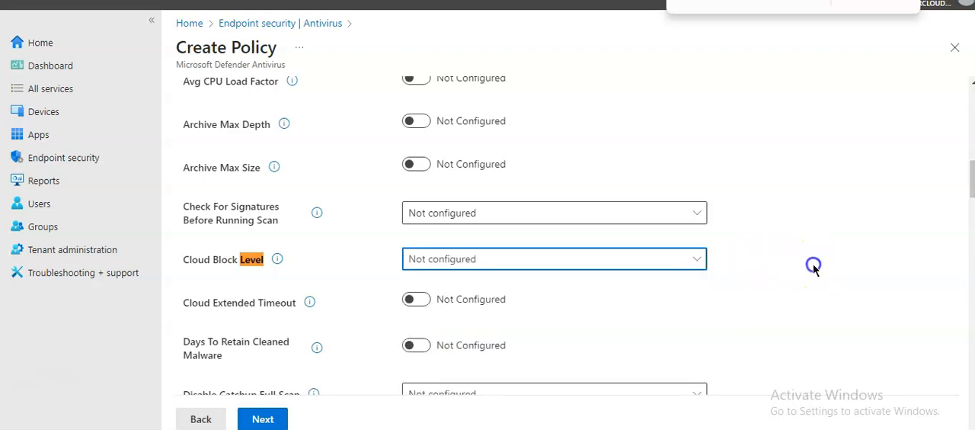
scroll(813, 270, "down", 2)
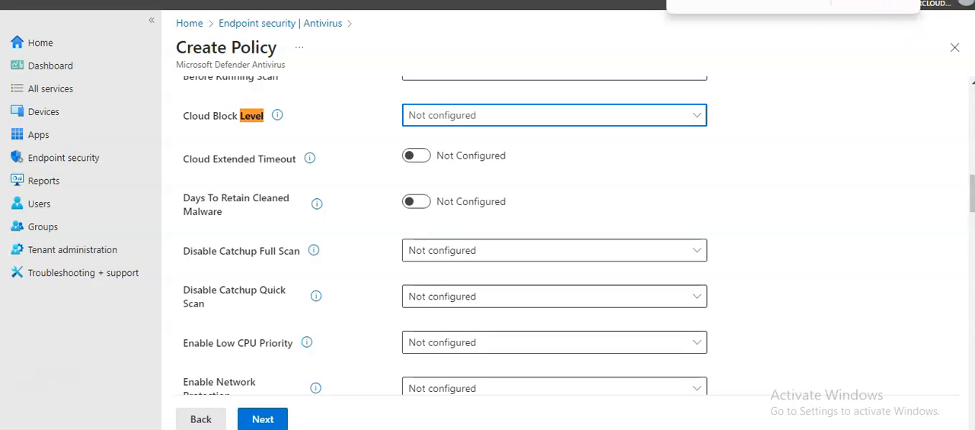
left_click(730, 118)
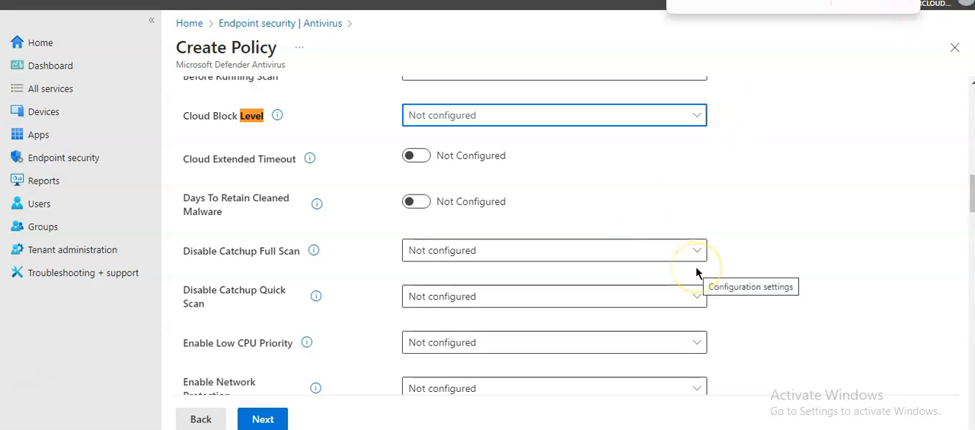